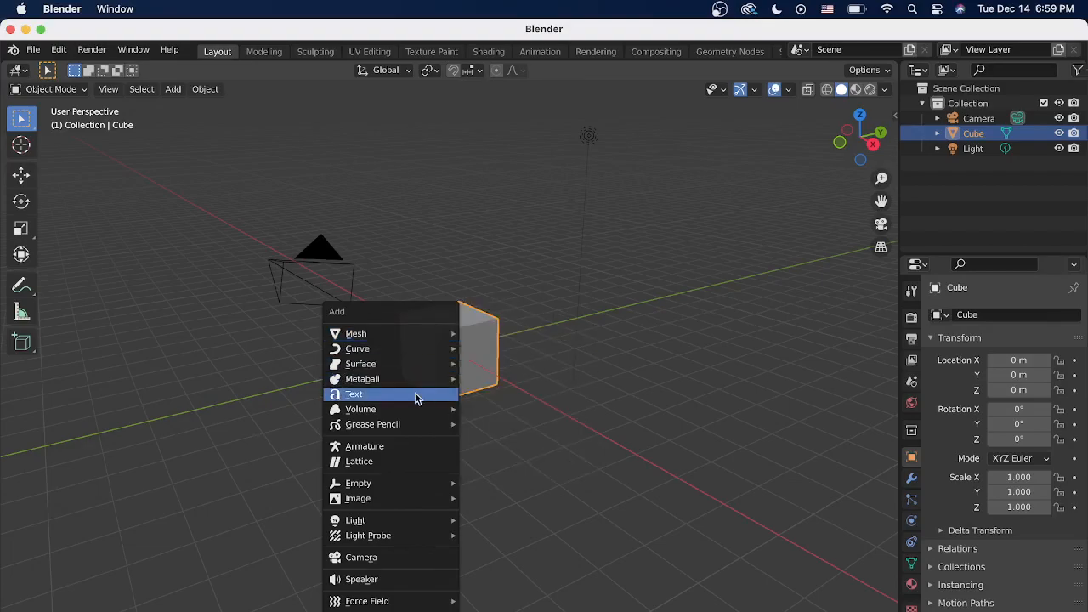
Add a cylinder mesh at the scene origin, overlapping the default cube.
mouse_move(404, 501)
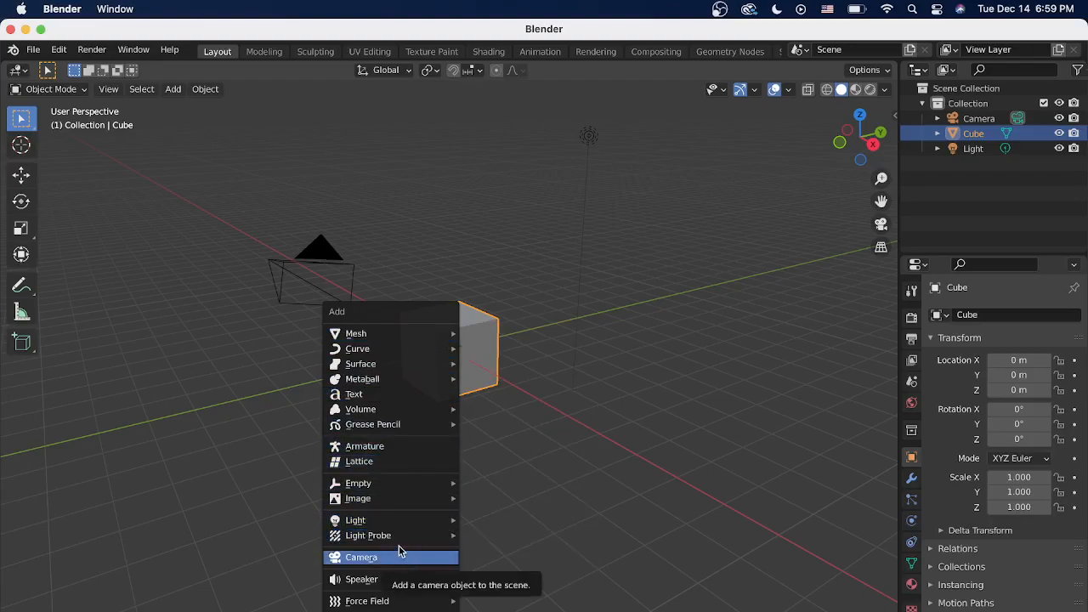
mouse_move(377, 328)
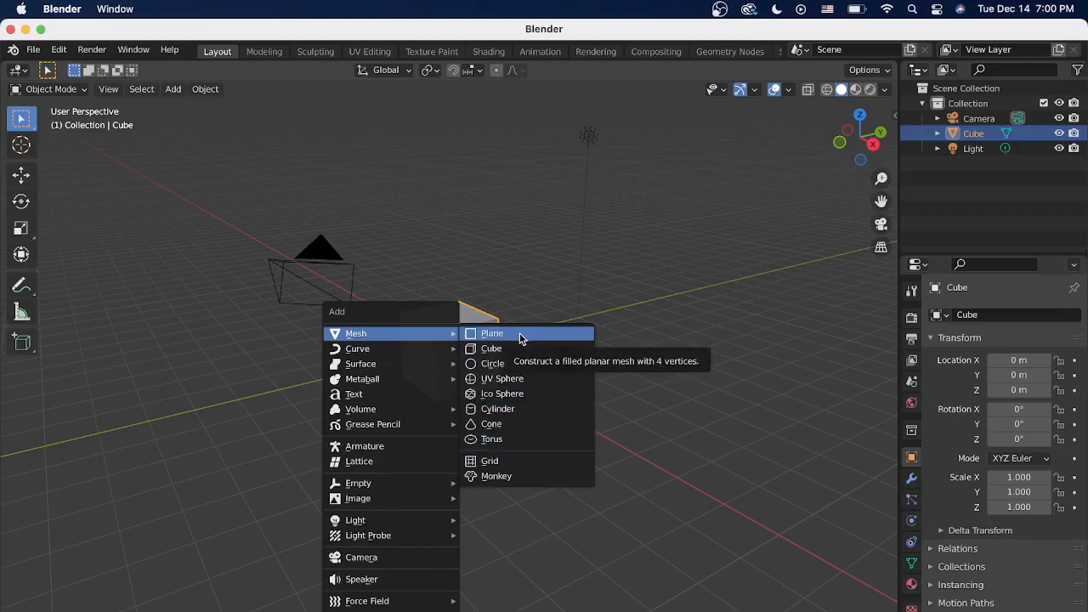
click(525, 411)
scroll(450, 344, up, 4)
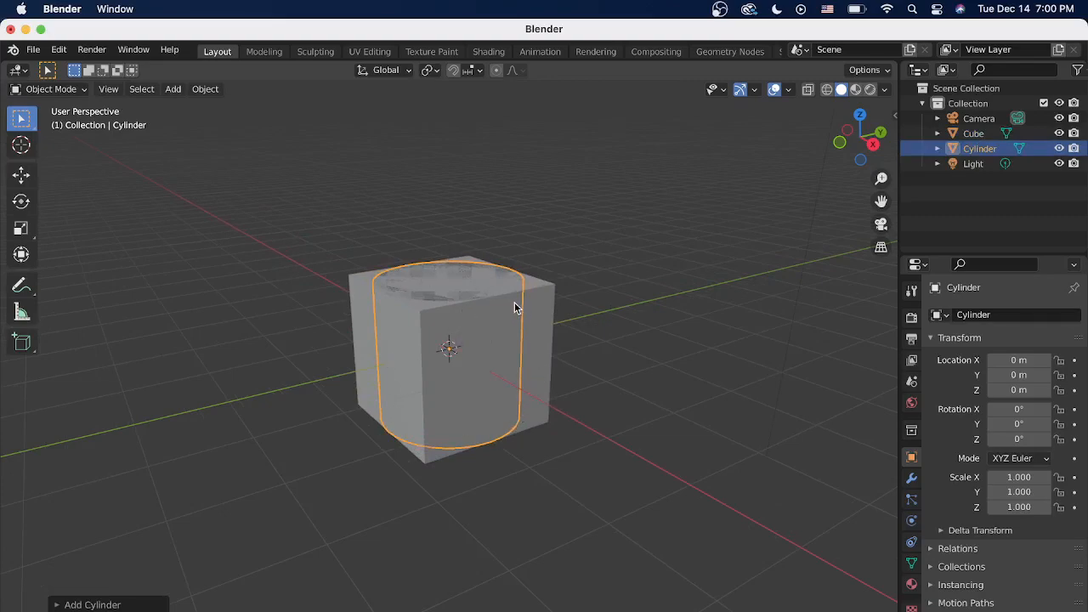
scroll(439, 308, down, 4)
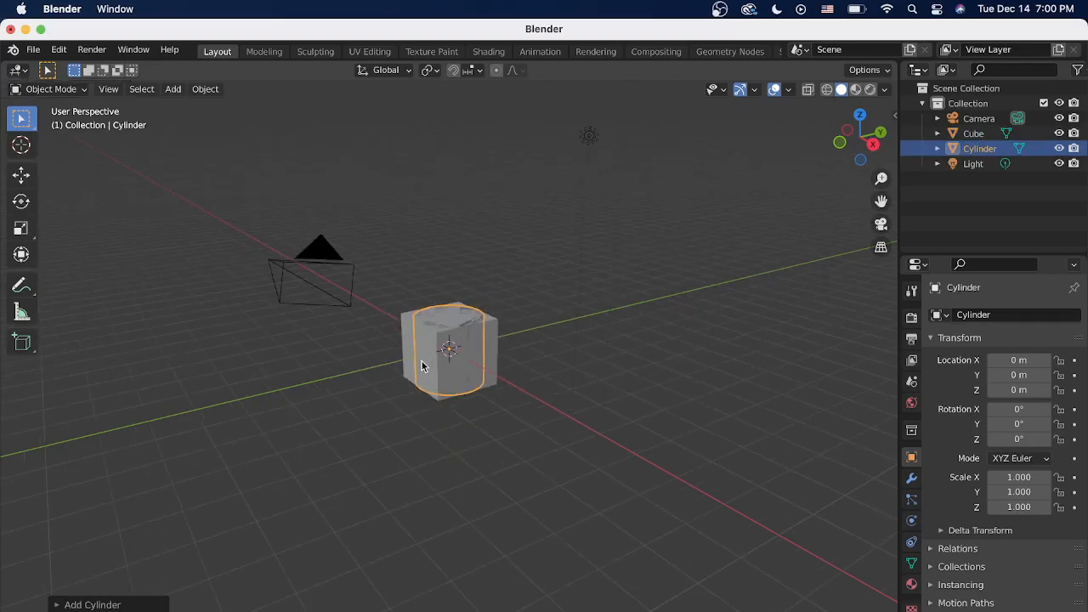
scroll(422, 364, up, 4)
scroll(425, 364, down, 4)
Move the cylinder away from the cube to about X 2.86 m, Y 5.32 m, Z 0.95 m.
key(g)
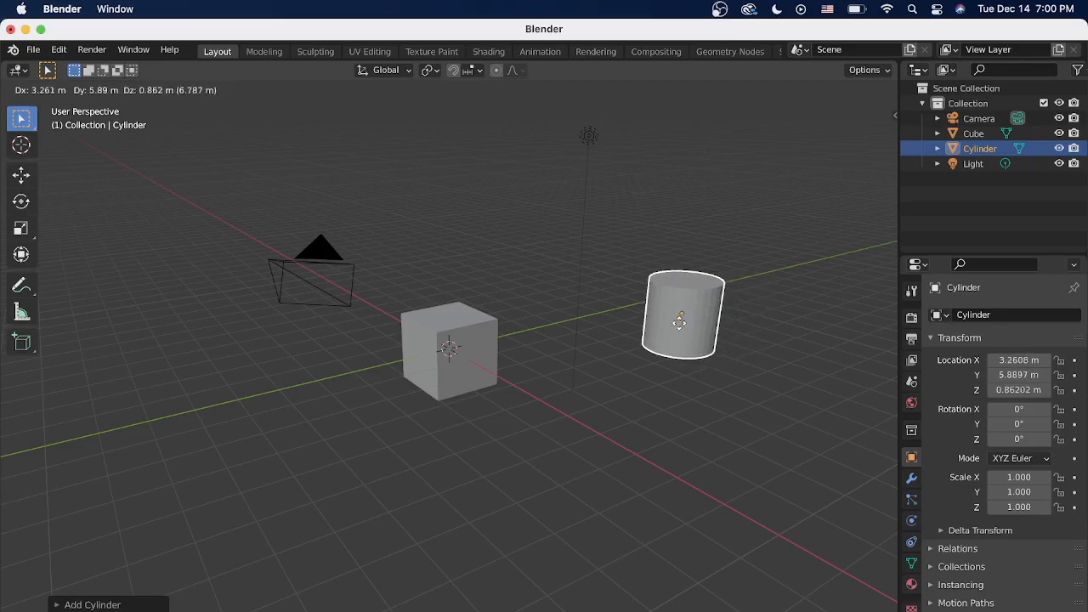
click(685, 374)
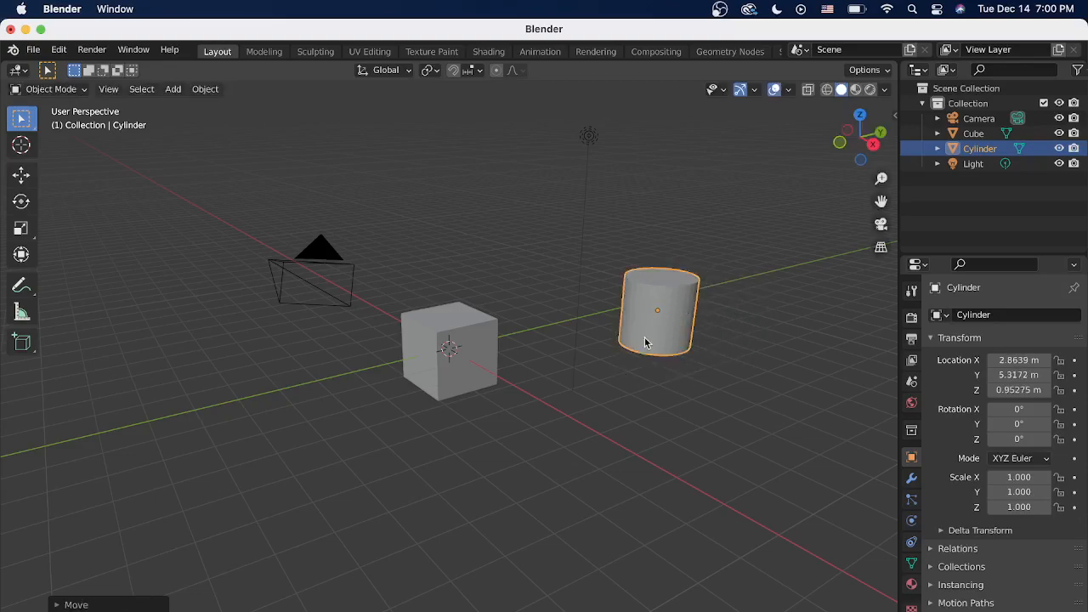
scroll(722, 307, up, 3)
scroll(722, 306, down, 3)
scroll(495, 313, up, 3)
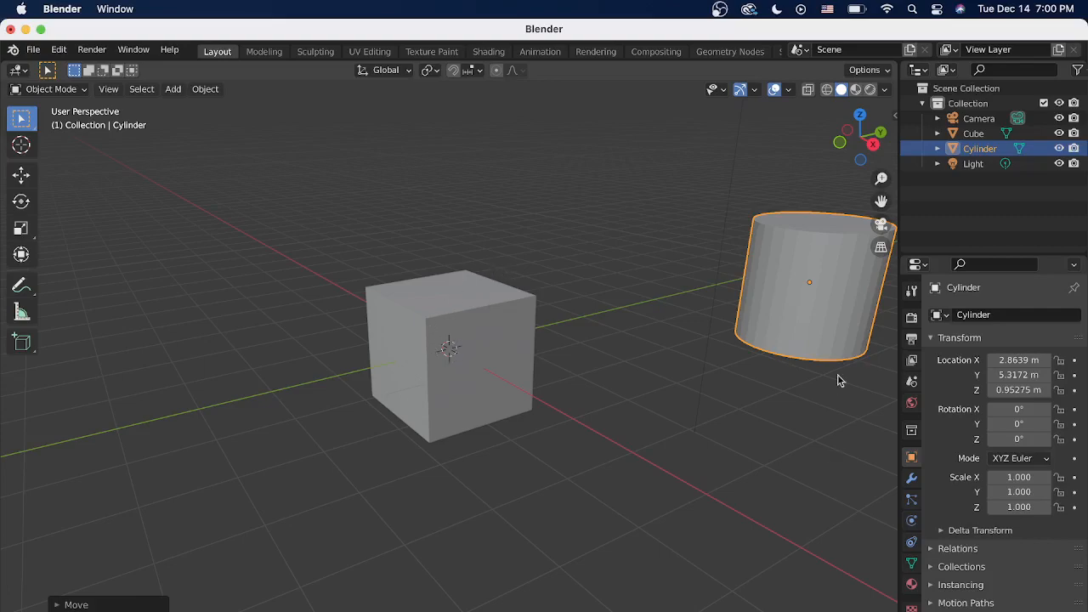
scroll(437, 247, down, 5)
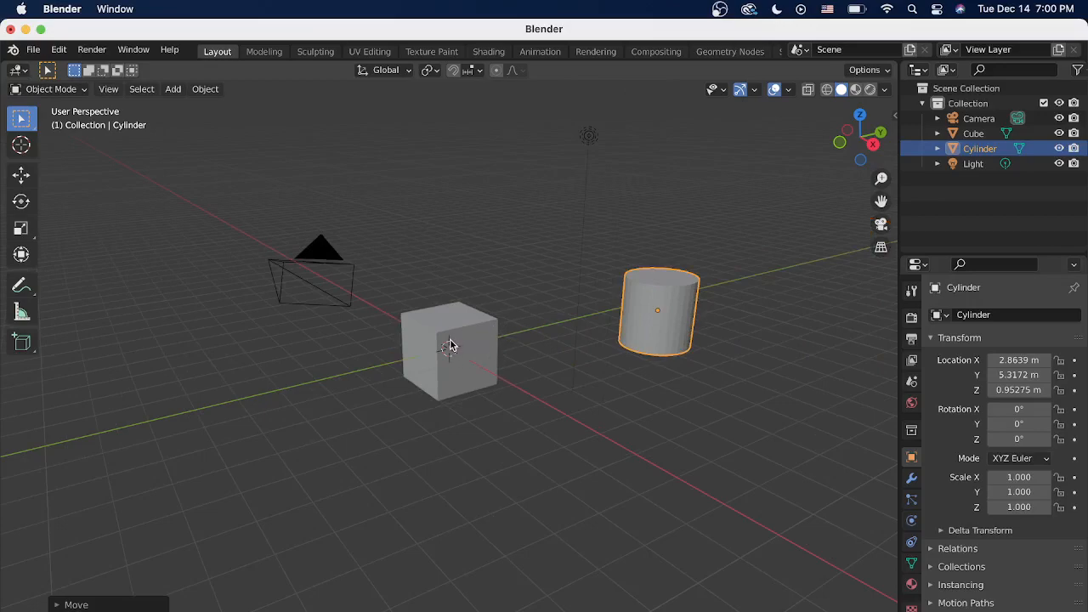
Place the 3D cursor beside the first cylinder at about X 6.56 m, Y 4.15 m, Z 1.35 m and add a second cylinder there.
click(21, 145)
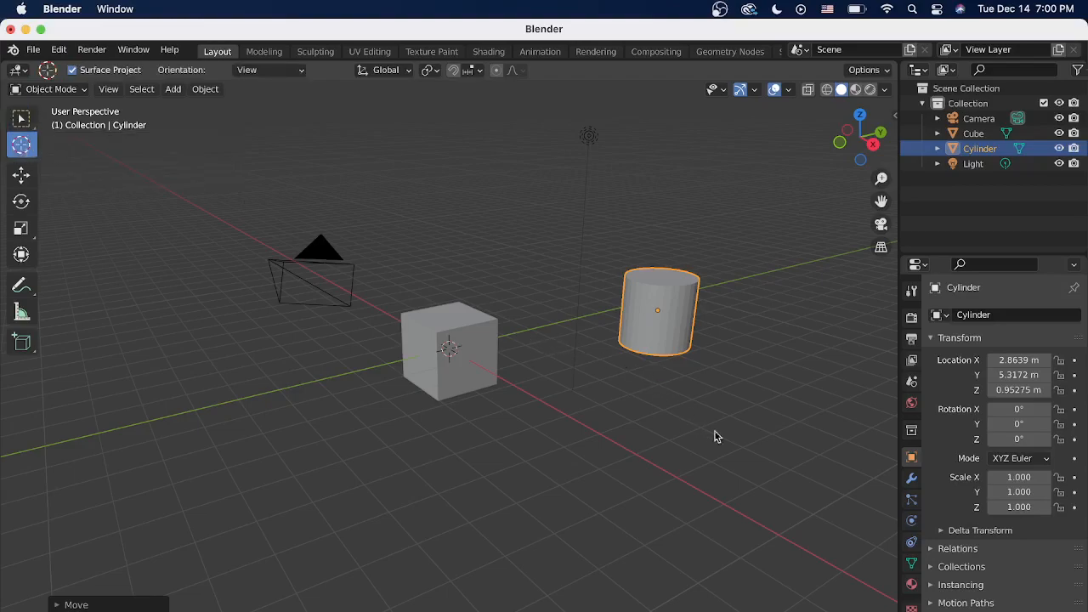
middle_drag(623, 419, 74, 273)
click(640, 291)
key(shift+a)
mouse_move(62, 270)
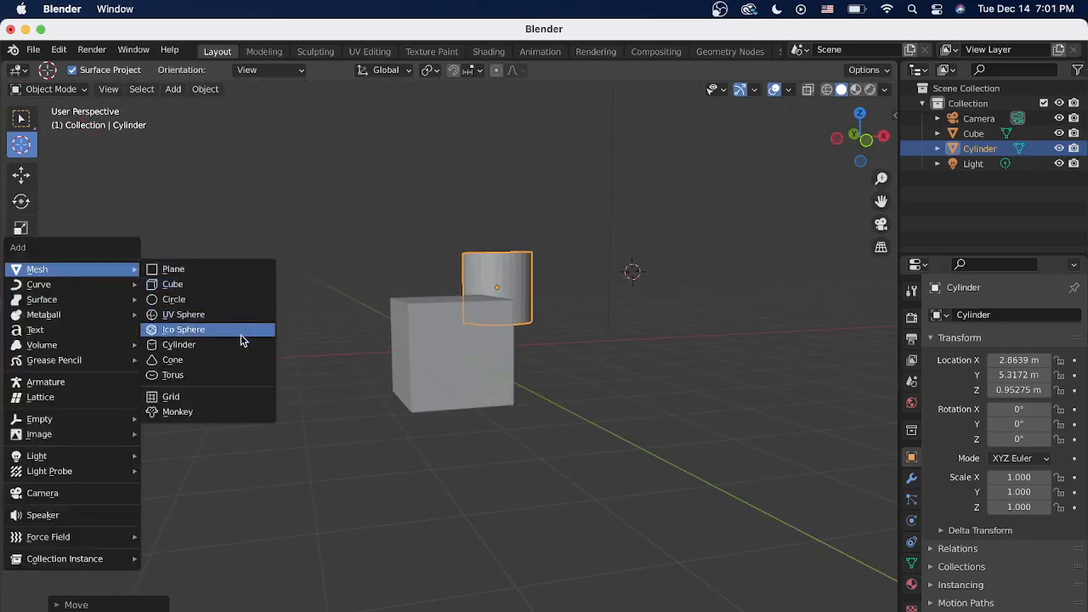
click(240, 345)
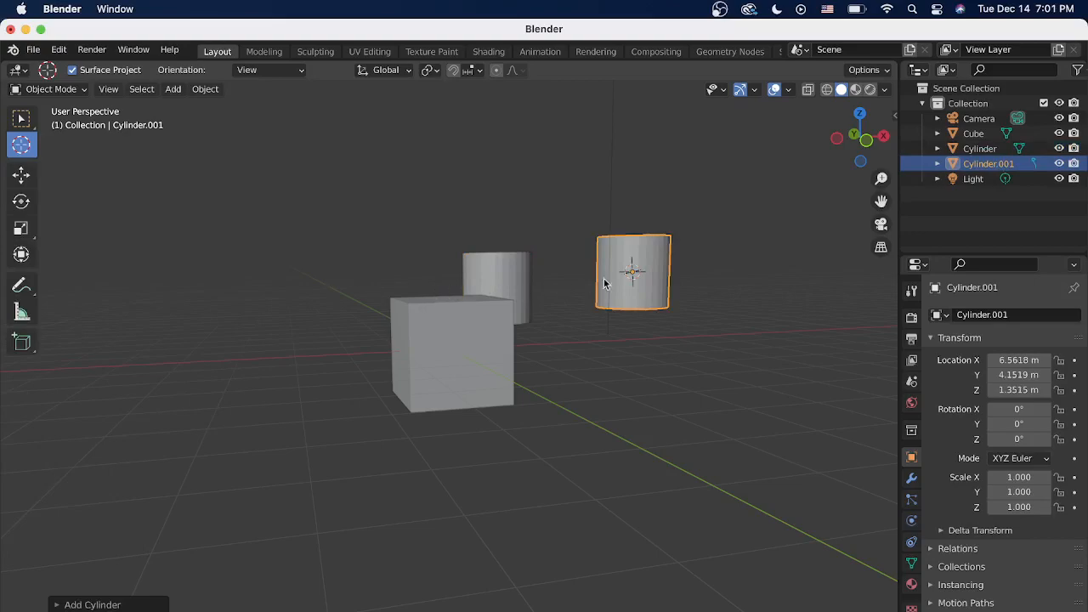
Set the second cylinder's creation settings to 16 vertices, a radius of about 1.19 m and a depth of about 2.68 m.
middle_drag(462, 224, 490, 224)
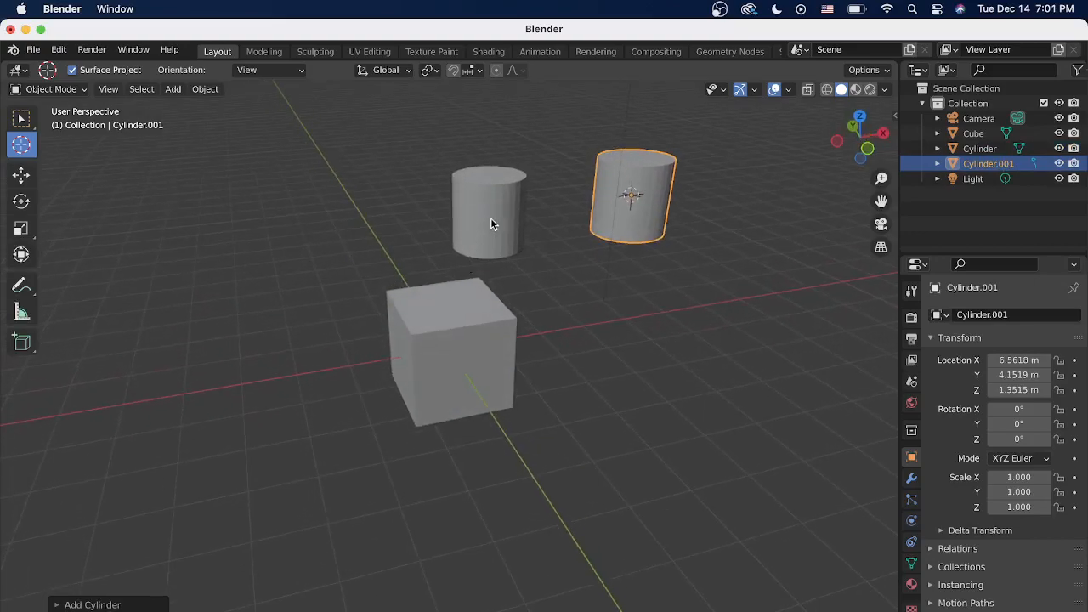
scroll(700, 128, up, 1)
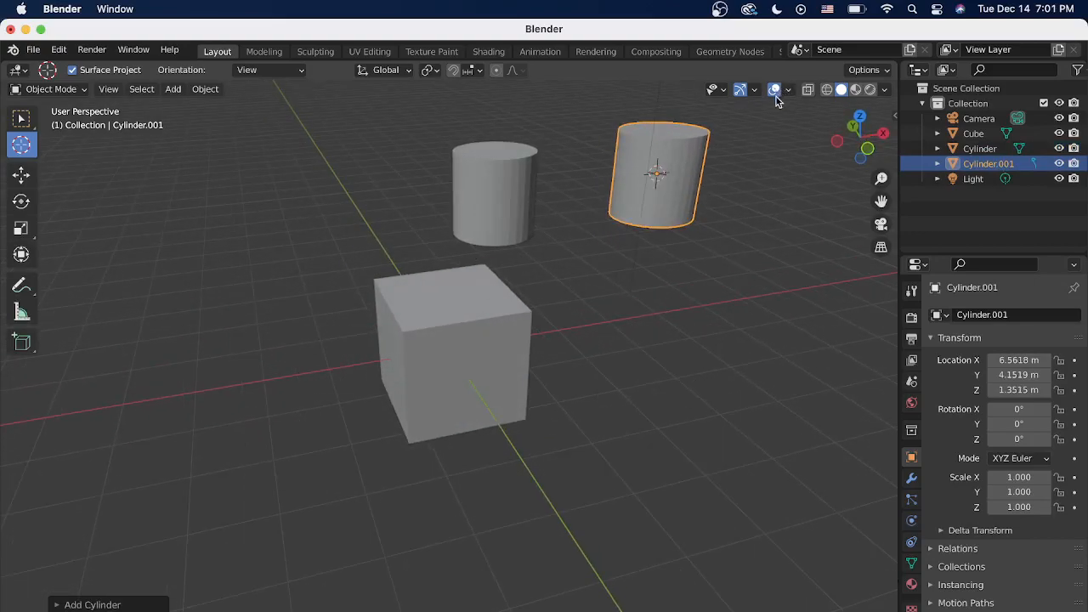
middle_drag(688, 133, 578, 209)
scroll(671, 165, up, 2)
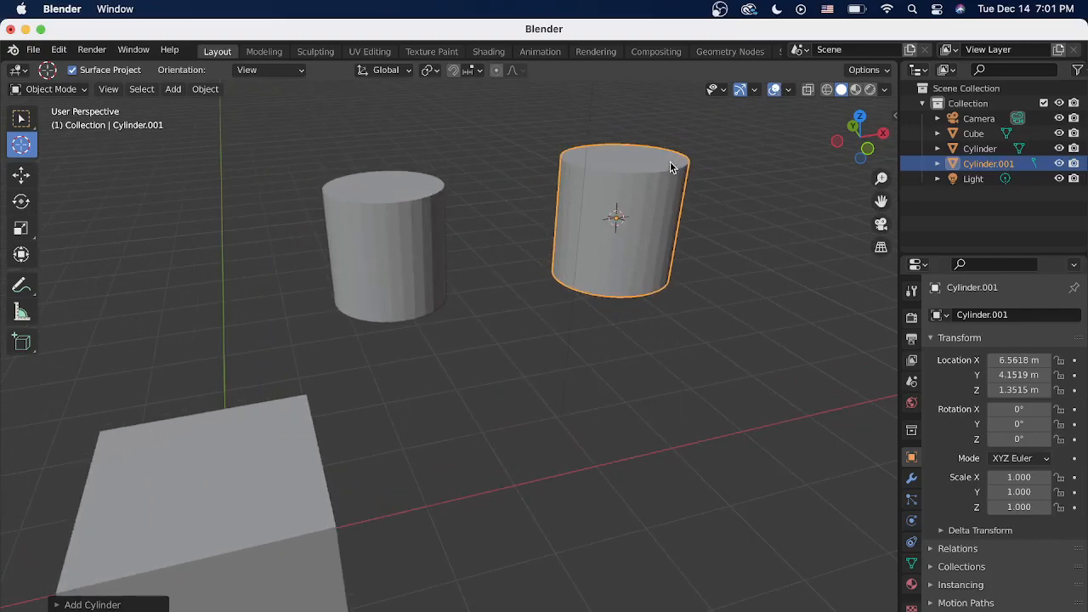
middle_drag(672, 168, 554, 180)
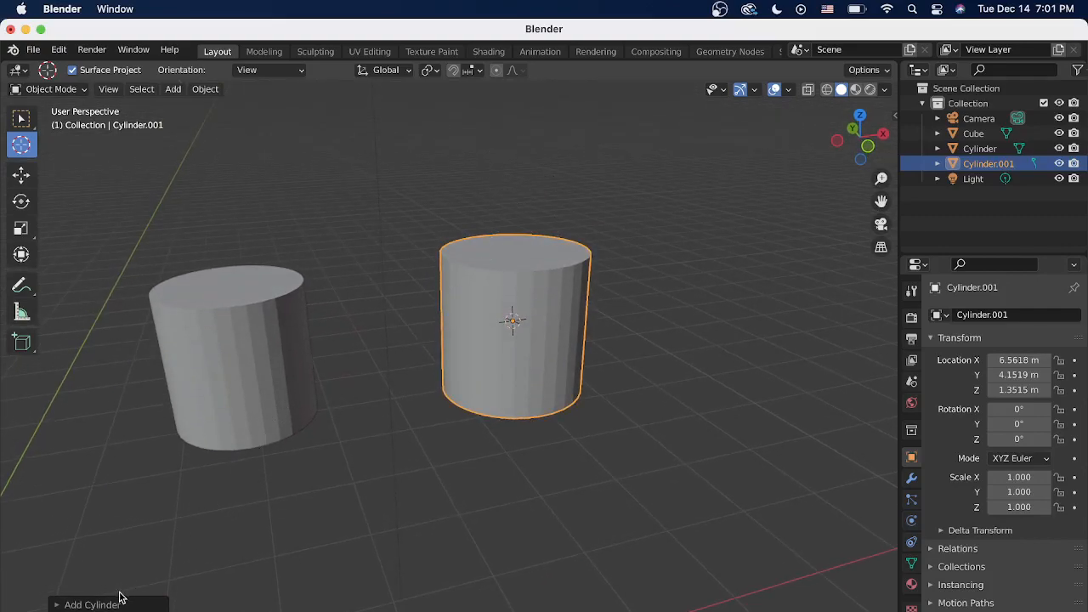
click(67, 606)
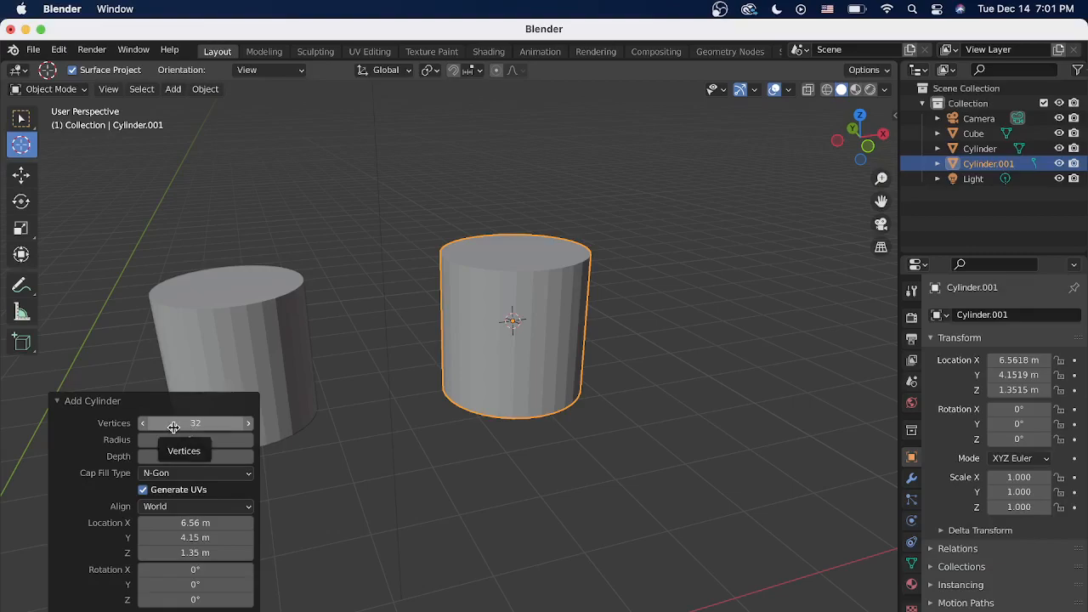
mouse_move(174, 425)
mouse_down()
mouse_move(183, 433)
mouse_move(163, 435)
mouse_up()
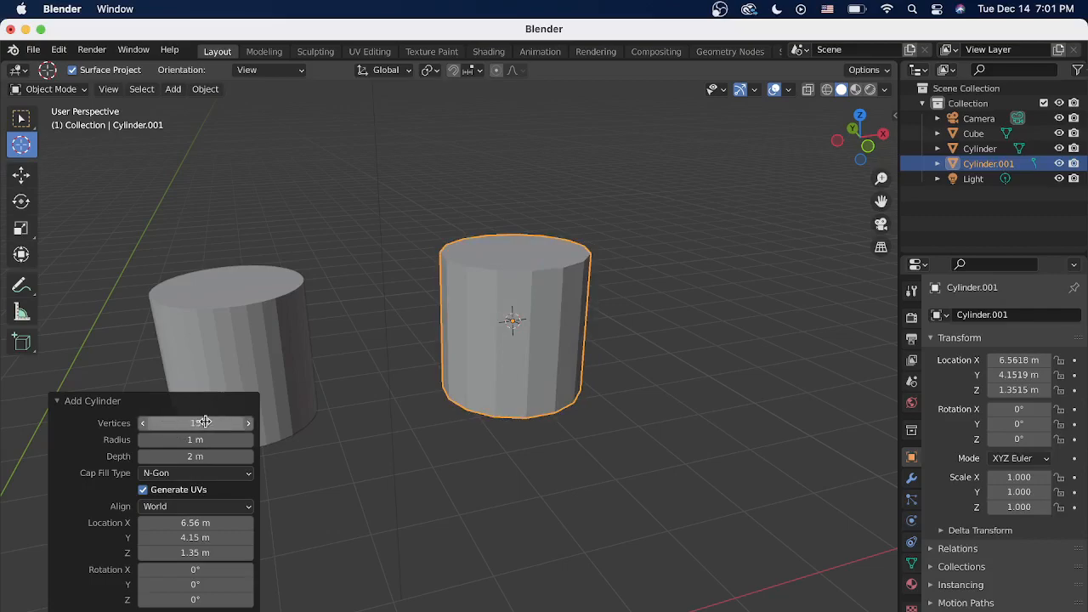
click(247, 424)
click(248, 425)
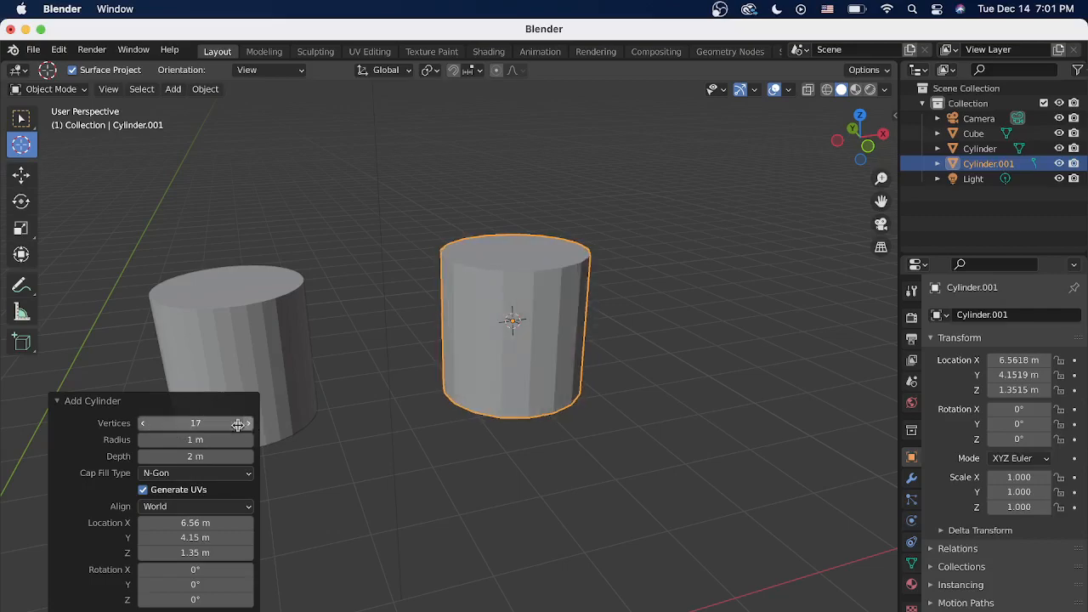
click(142, 425)
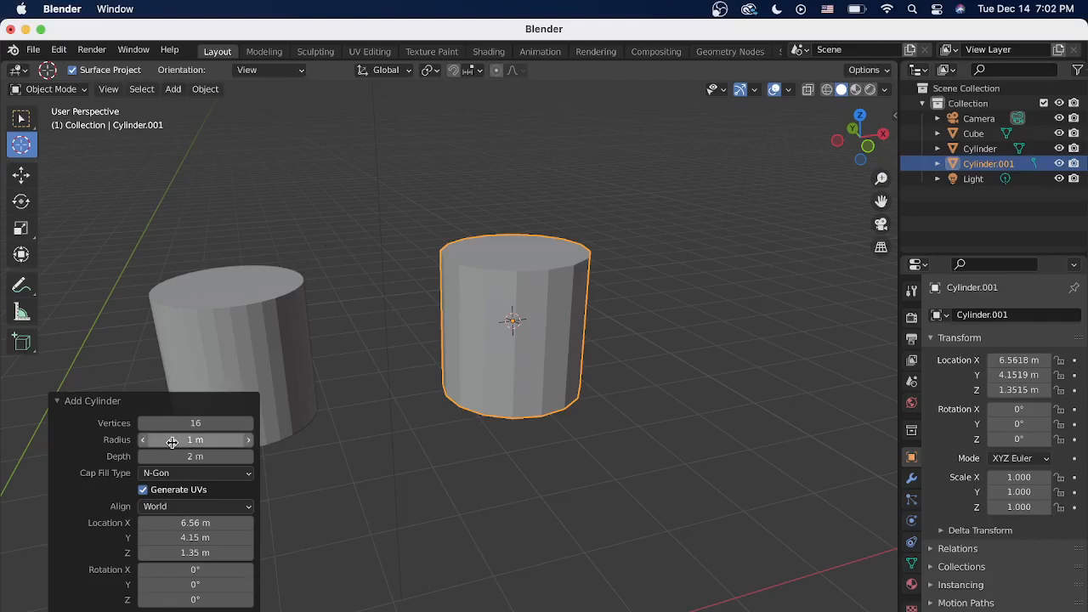
mouse_move(190, 440)
mouse_down()
mouse_move(225, 439)
mouse_move(150, 440)
mouse_move(195, 439)
mouse_move(182, 456)
mouse_move(253, 437)
mouse_move(209, 440)
mouse_move(204, 456)
mouse_up()
Deselect all objects and place the 3D cursor on the front of the larger cylinder.
shift+right_click(498, 498)
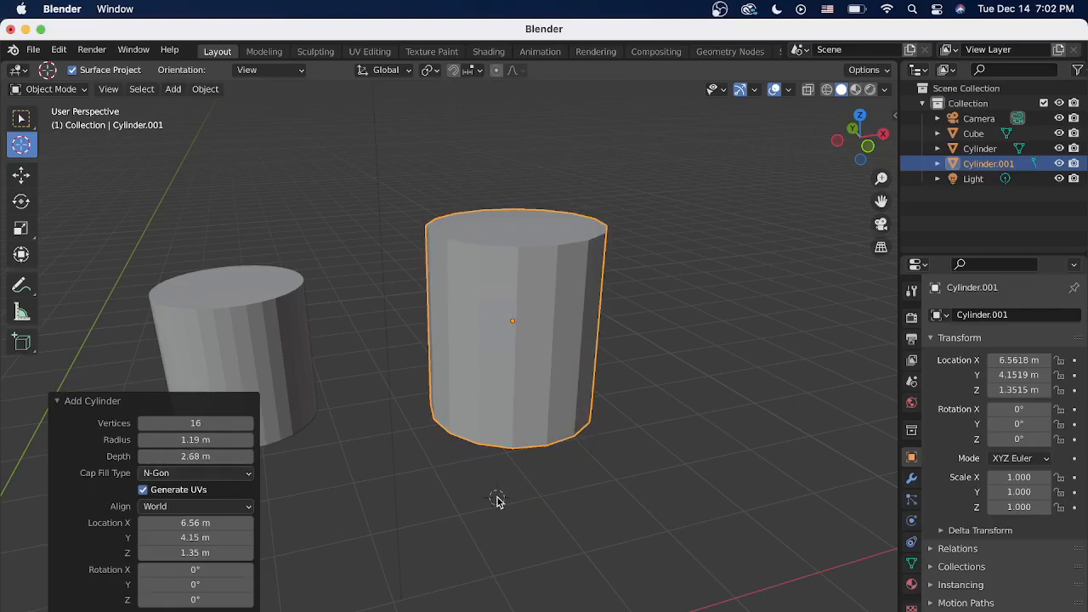
key(a)
key(alt+a)
shift+right_click(671, 370)
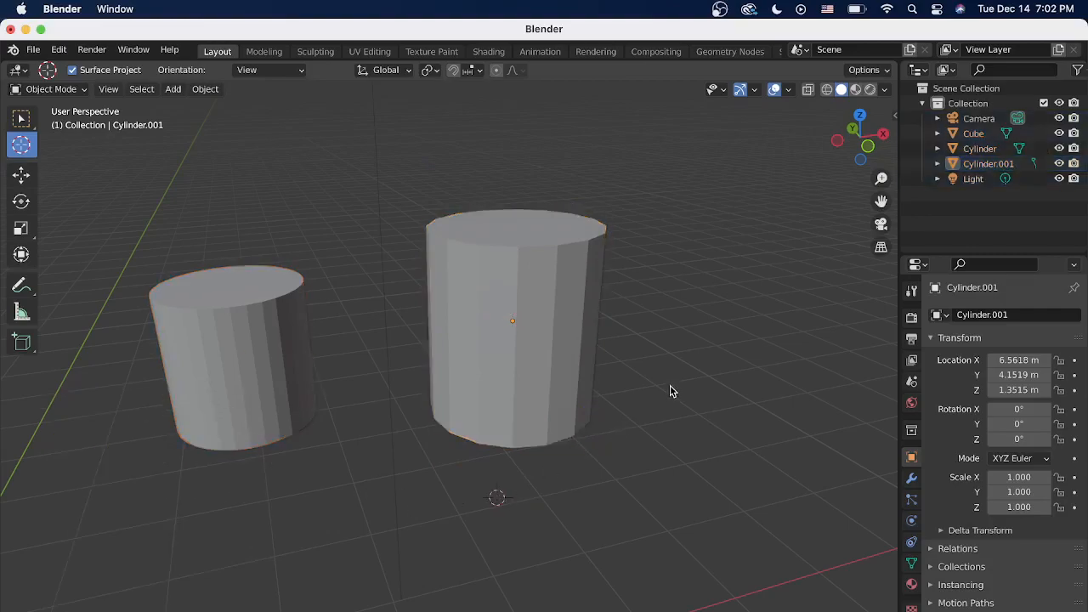
key(alt+a)
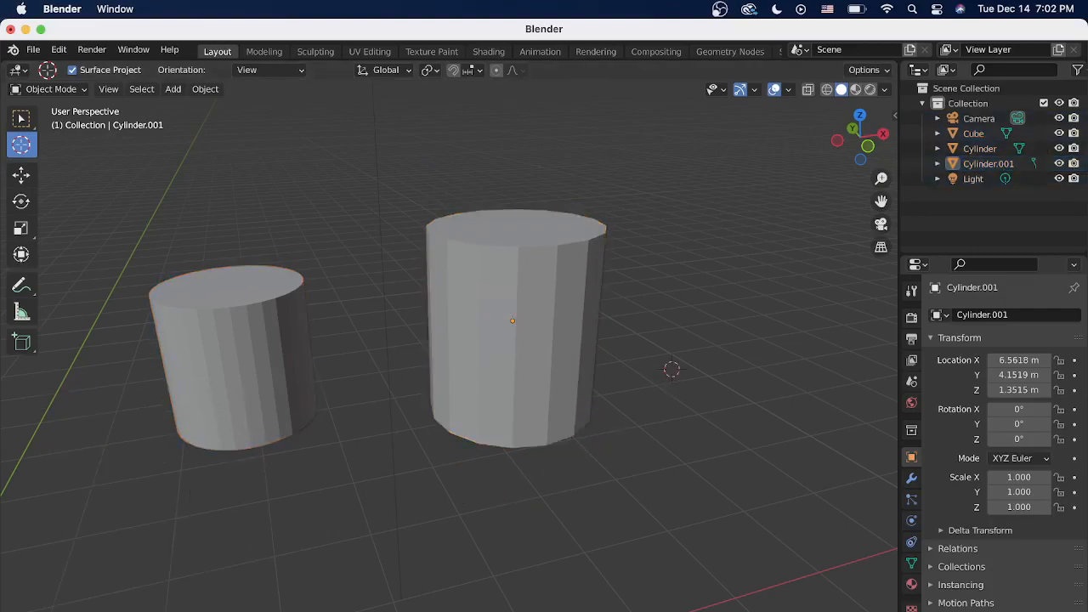
shift+right_click(456, 329)
Switch to the Select Box tool and select the larger cylinder.
click(23, 121)
click(528, 306)
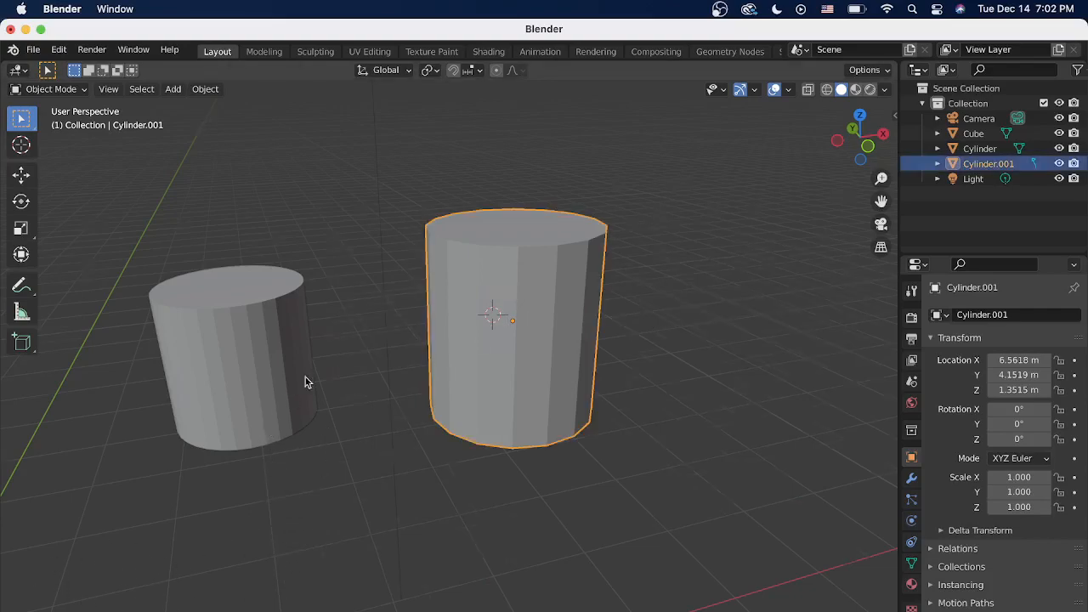
key(Home)
middle_drag(342, 384, 529, 389)
scroll(524, 372, up, 4)
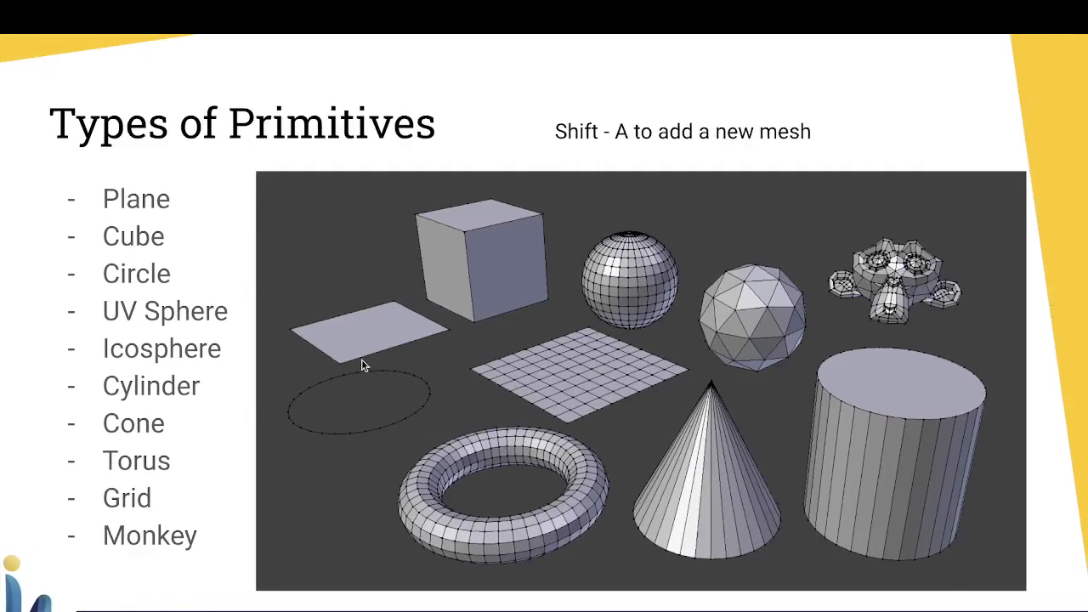
key(Right)
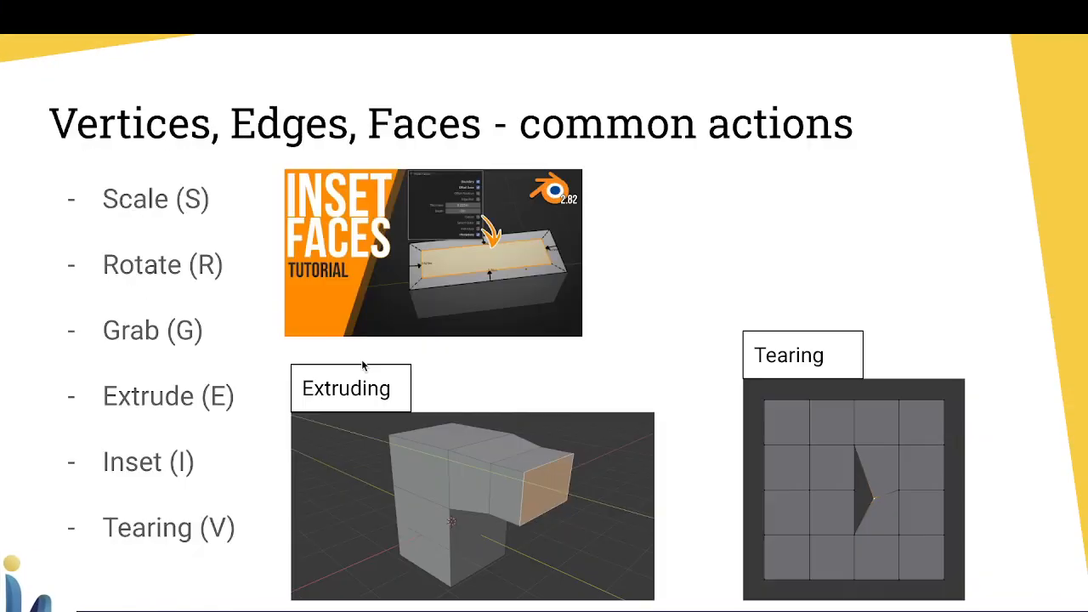